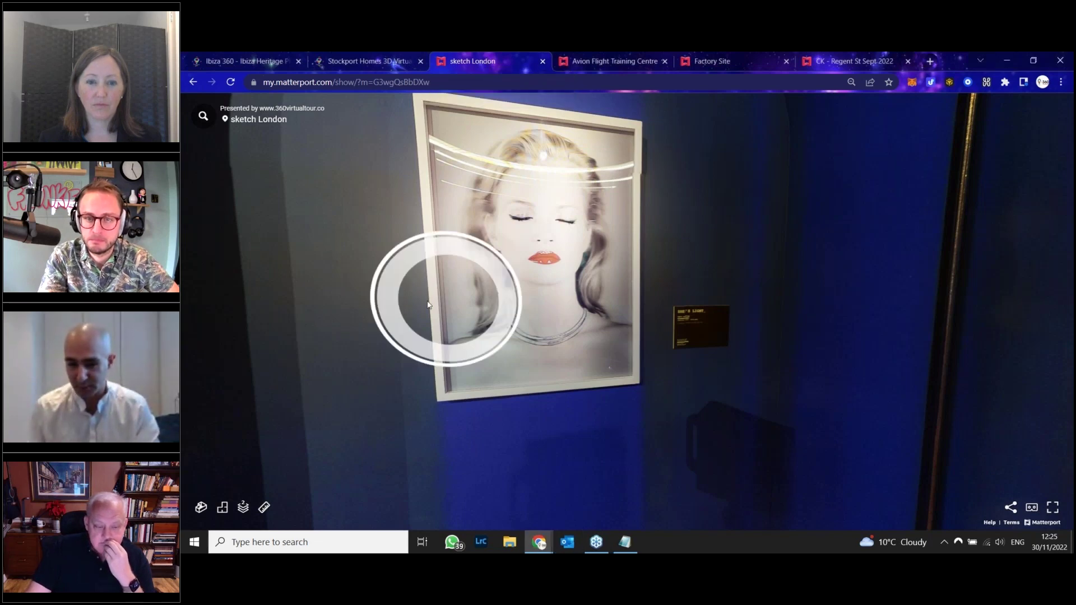
Step: Turn the tour to centre the framed portrait on the blue wall, then show the window switcher
{"action": "left_click_drag", "start_coordinate": [428, 305], "coordinate": [491, 300]}
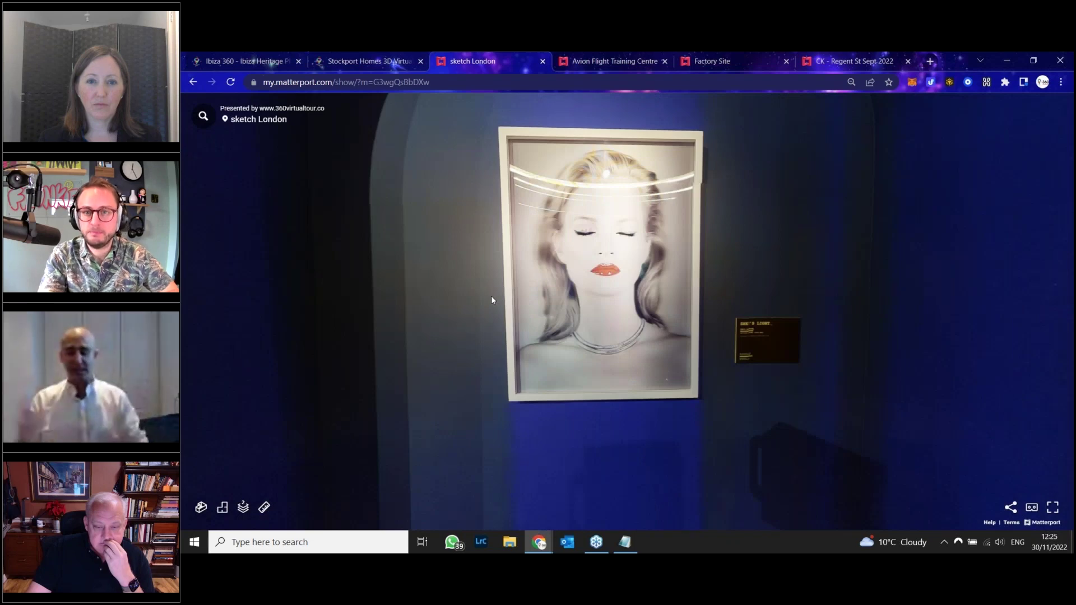
{"action": "left_click_drag", "start_coordinate": [491, 295], "coordinate": [688, 342]}
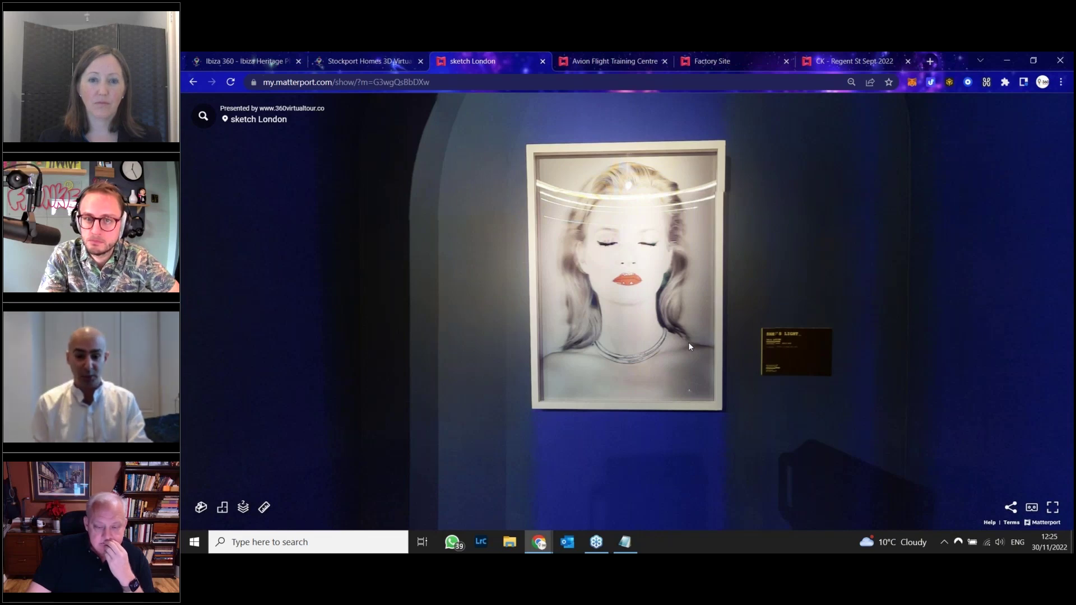
{"action": "key", "text": "alt+Tab"}
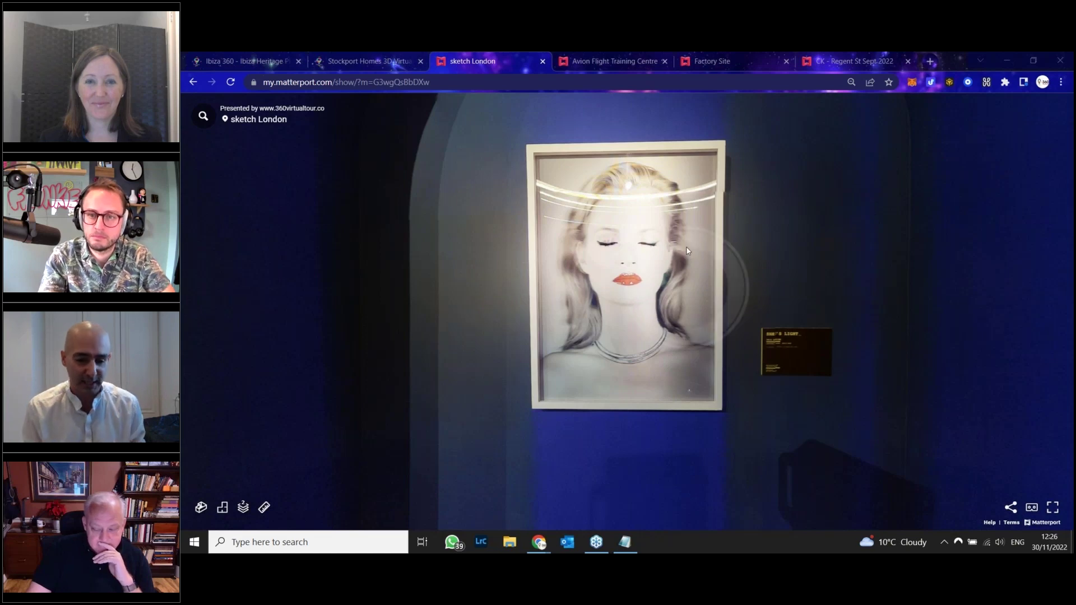
Step: Nudge the view slightly to frame the portrait beside its caption plaque
{"action": "mouse_move", "coordinate": [784, 247]}
{"action": "left_mouse_down"}
{"action": "mouse_move", "coordinate": [735, 236]}
{"action": "mouse_move", "coordinate": [746, 250]}
{"action": "left_mouse_up"}
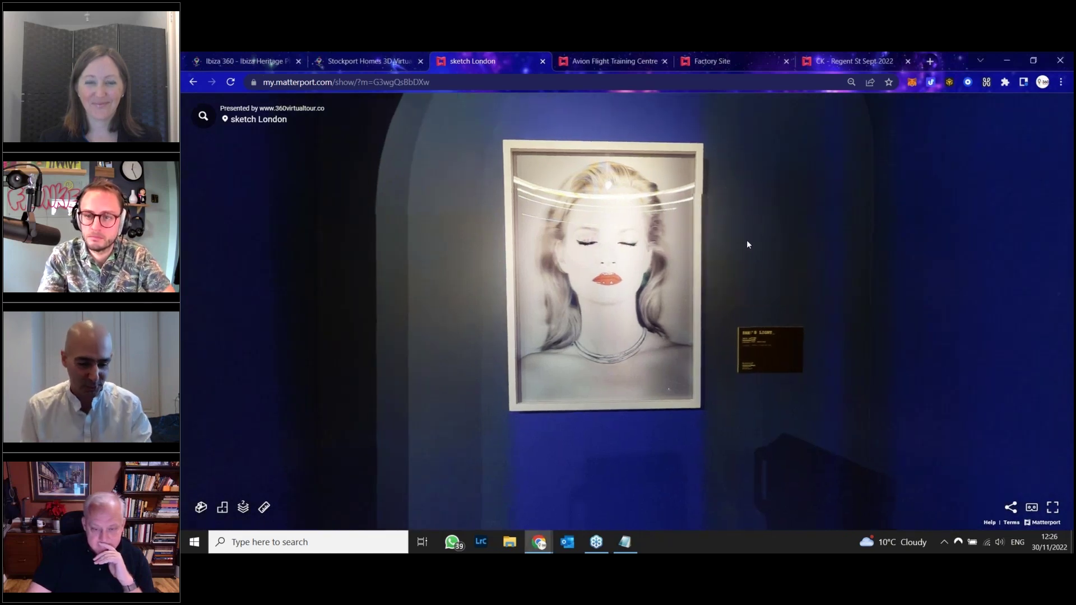